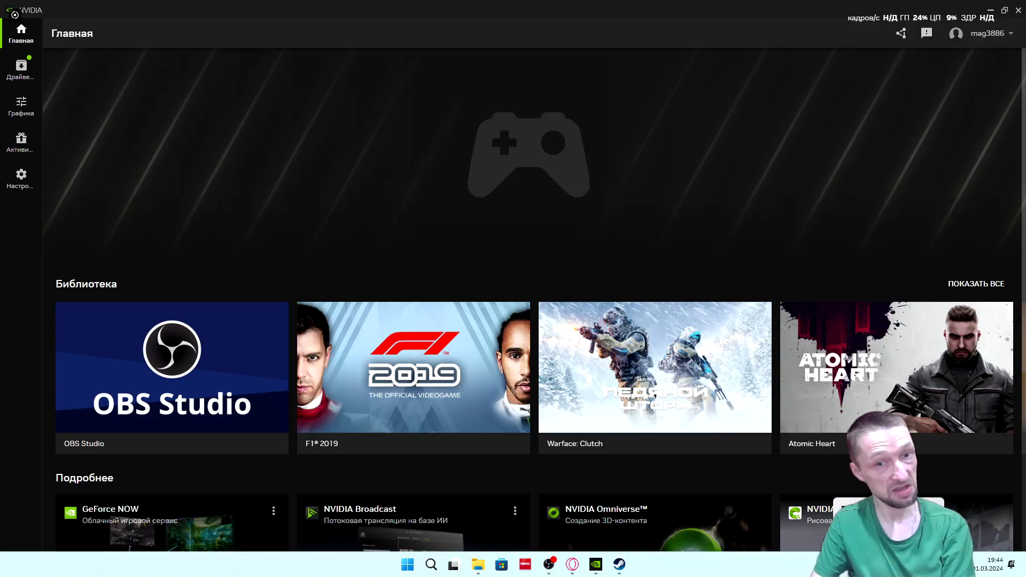
# Step: Open the NVIDIA Control Panel, examine the global 3D parameters and their descriptions, and close it again
pyautogui.rightClick(869, 505)
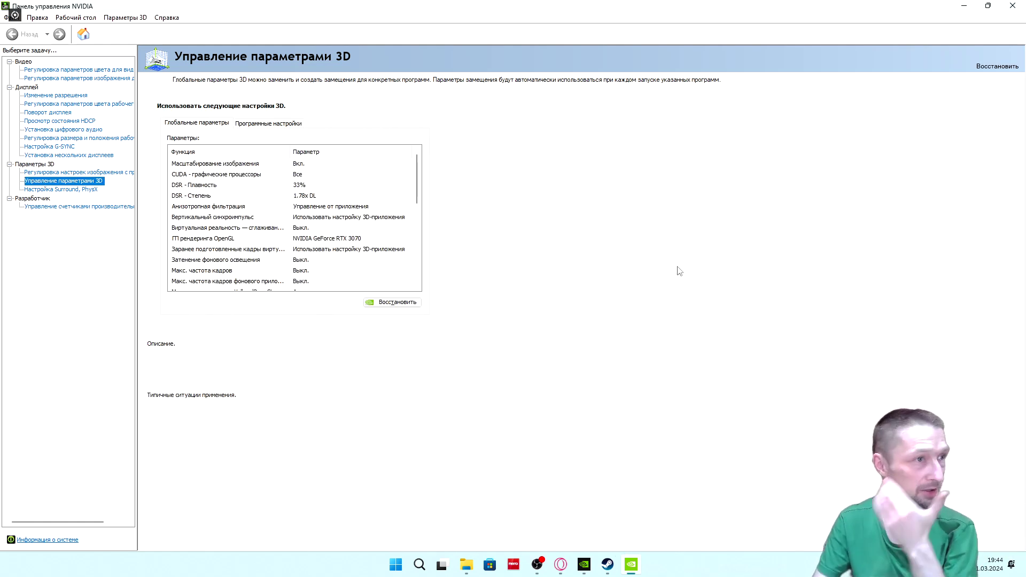
pyautogui.moveTo(239, 206)
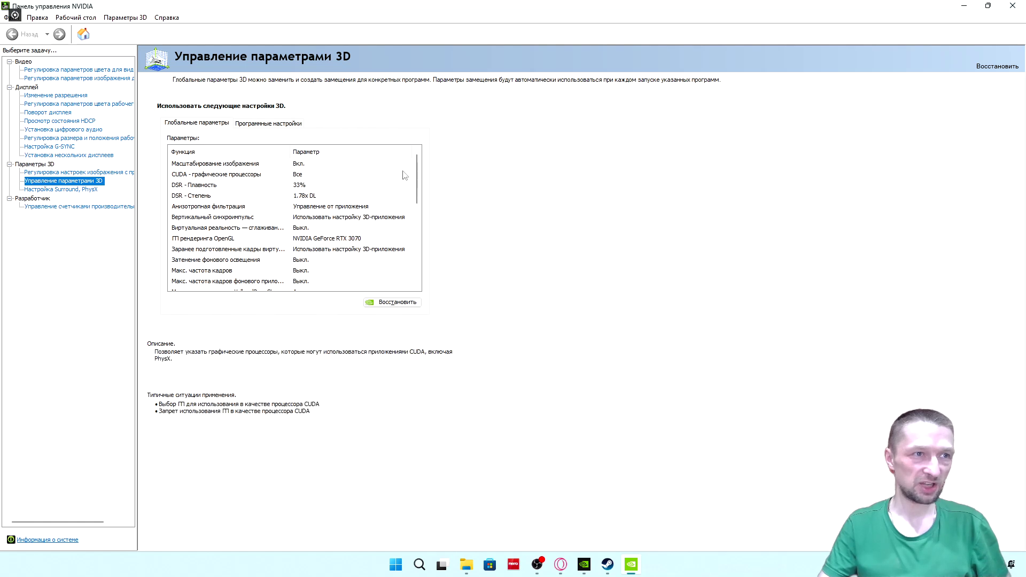
pyautogui.moveTo(405, 198)
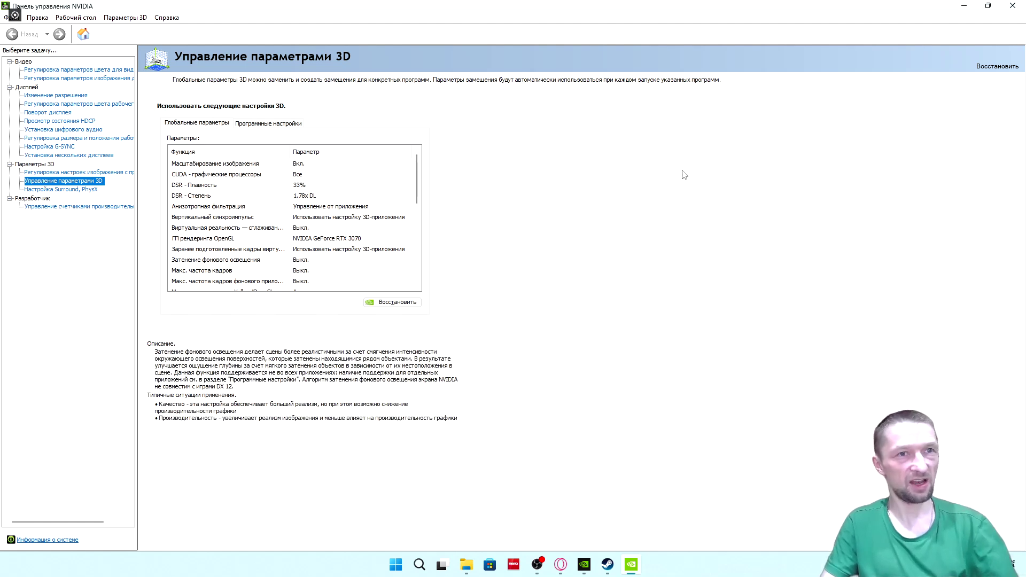
pyautogui.click(1010, 6)
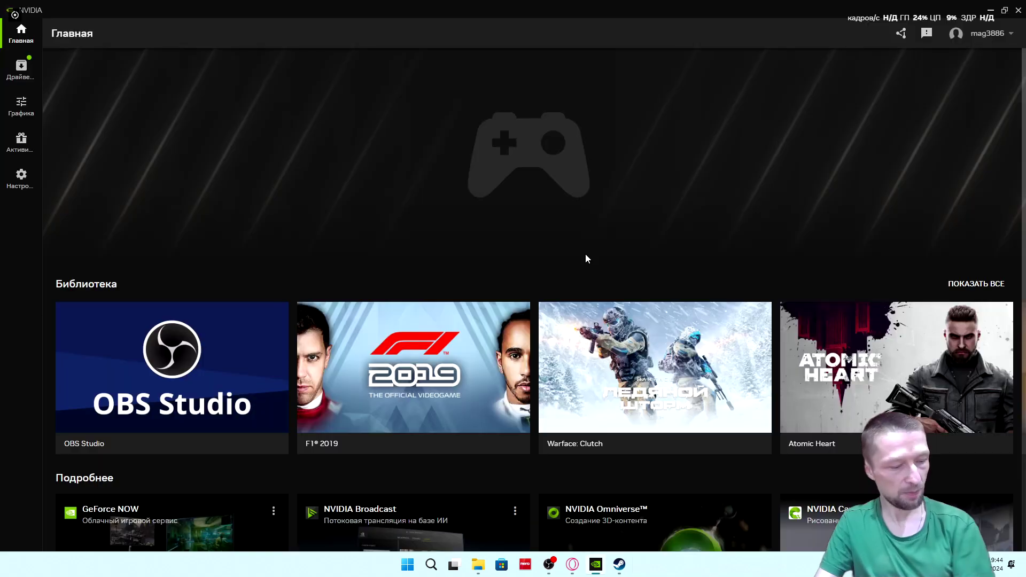
# Step: Open the NVIDIA overlay to view its recording and capture options, and close it
pyautogui.hotkey('alt', 'z')
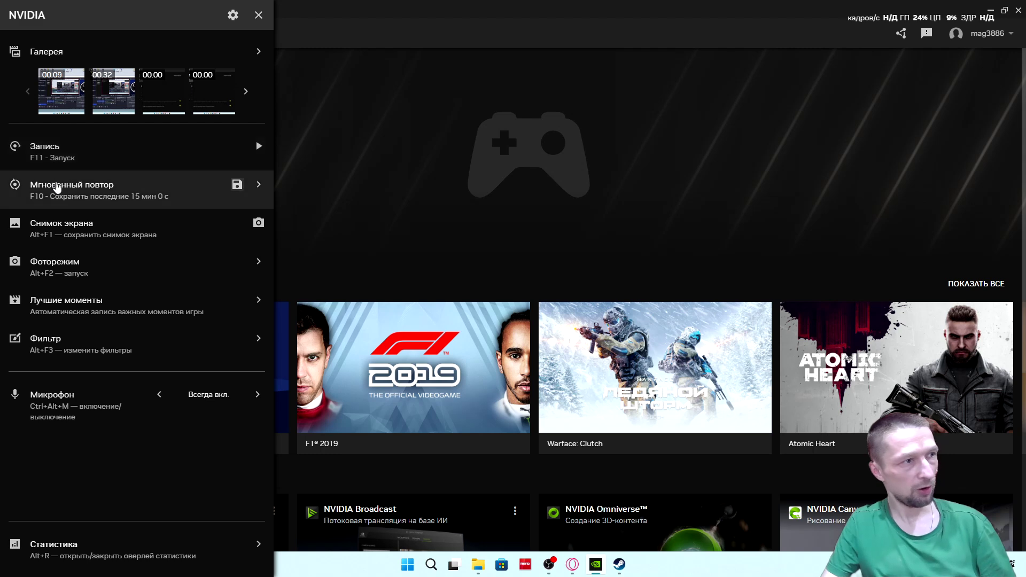
pyautogui.click(259, 16)
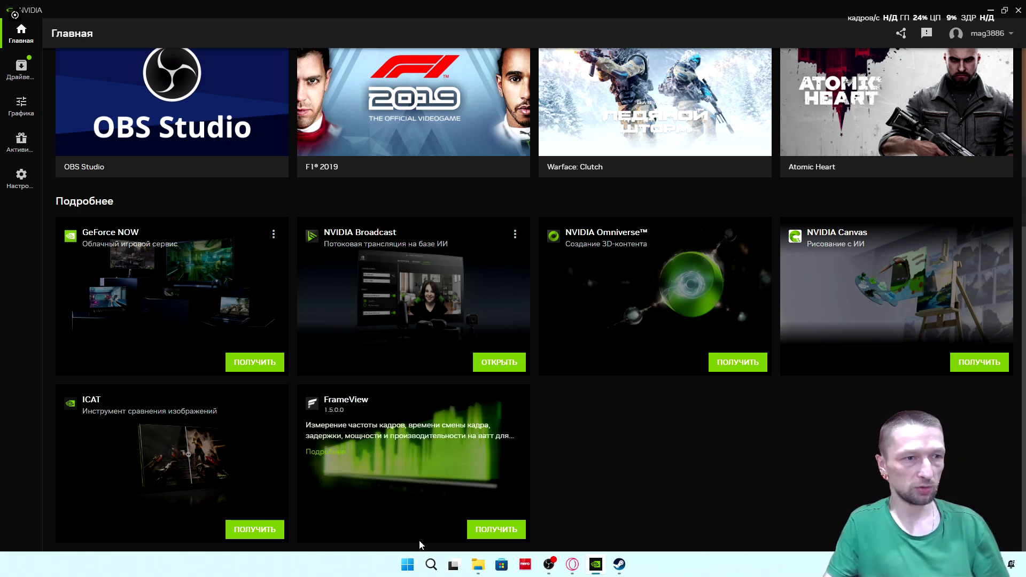
# Step: Look through the home page's game library and additional NVIDIA apps, and open the graphics settings
pyautogui.moveTo(578, 256)
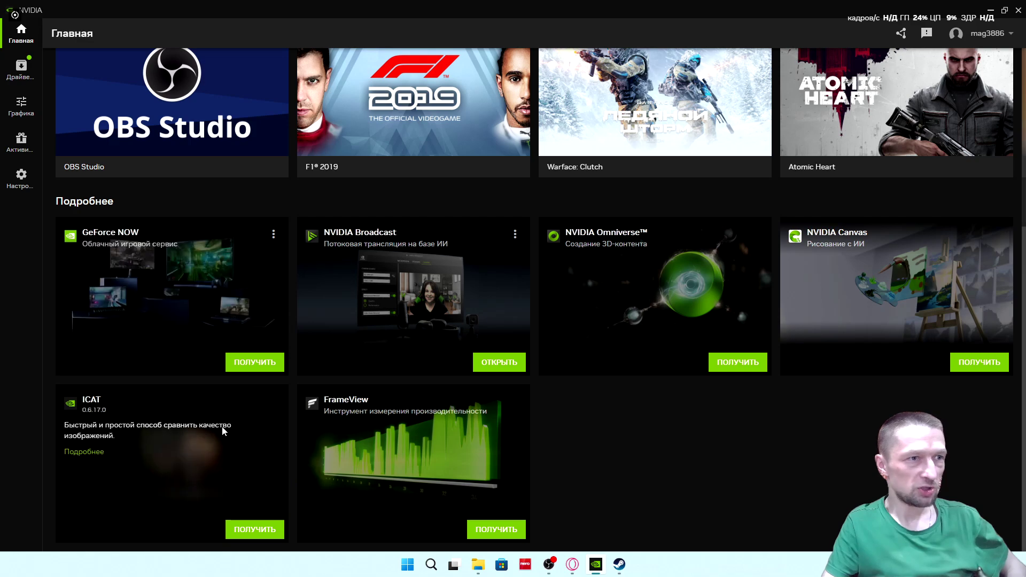
pyautogui.scroll(5, 223, 430)
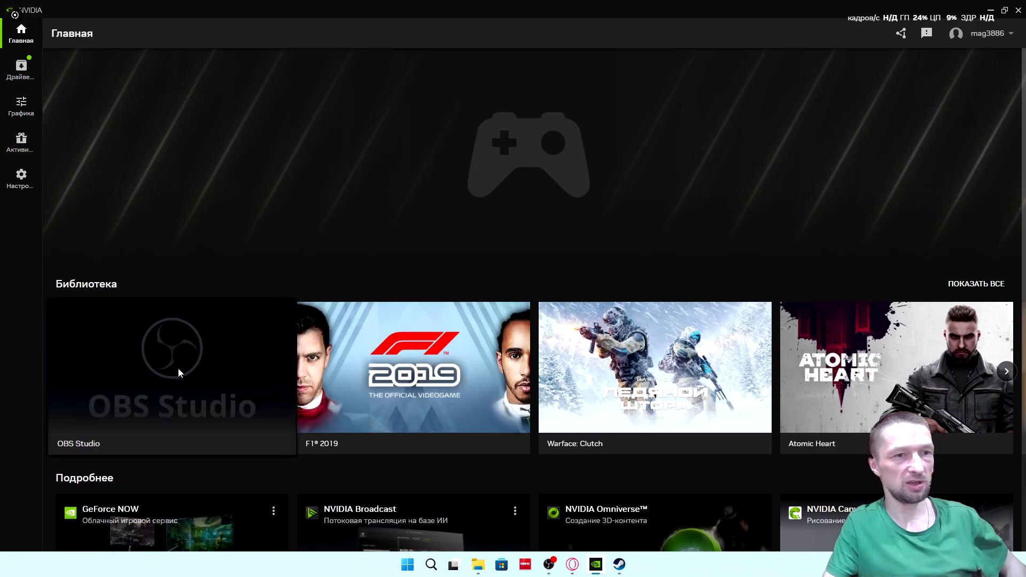
pyautogui.scroll(-5, 975, 374)
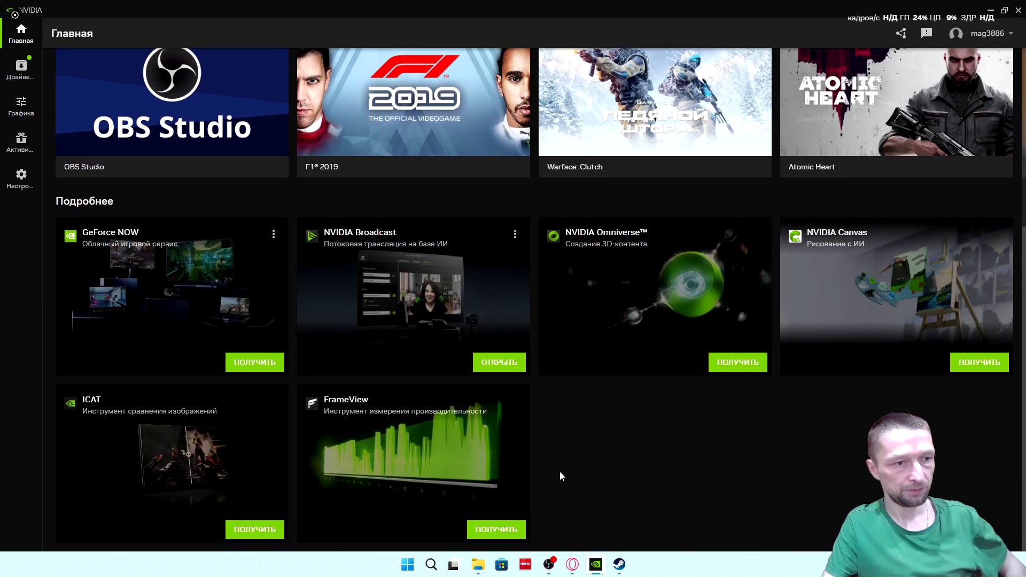
pyautogui.scroll(5, 284, 283)
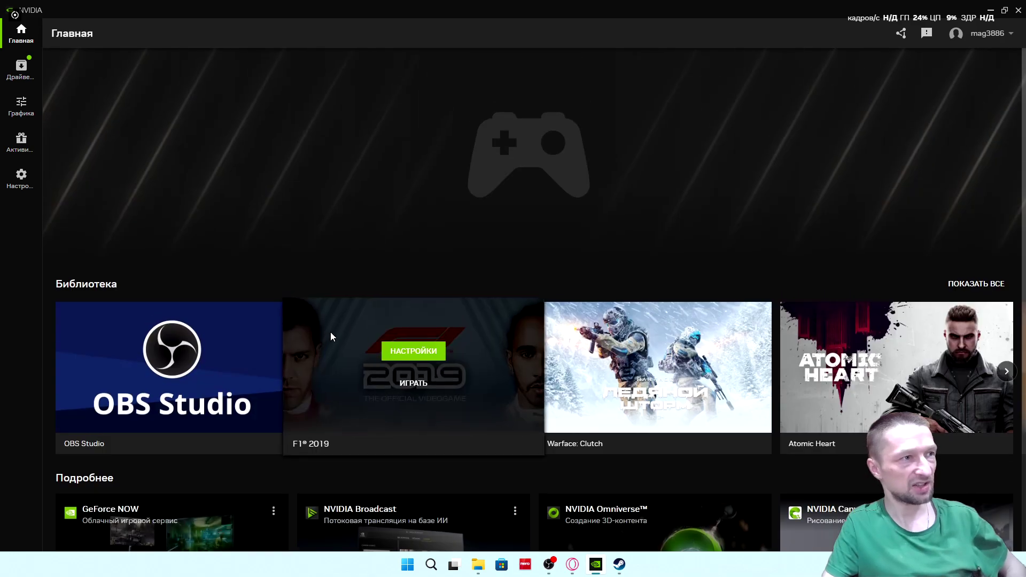
pyautogui.click(10, 111)
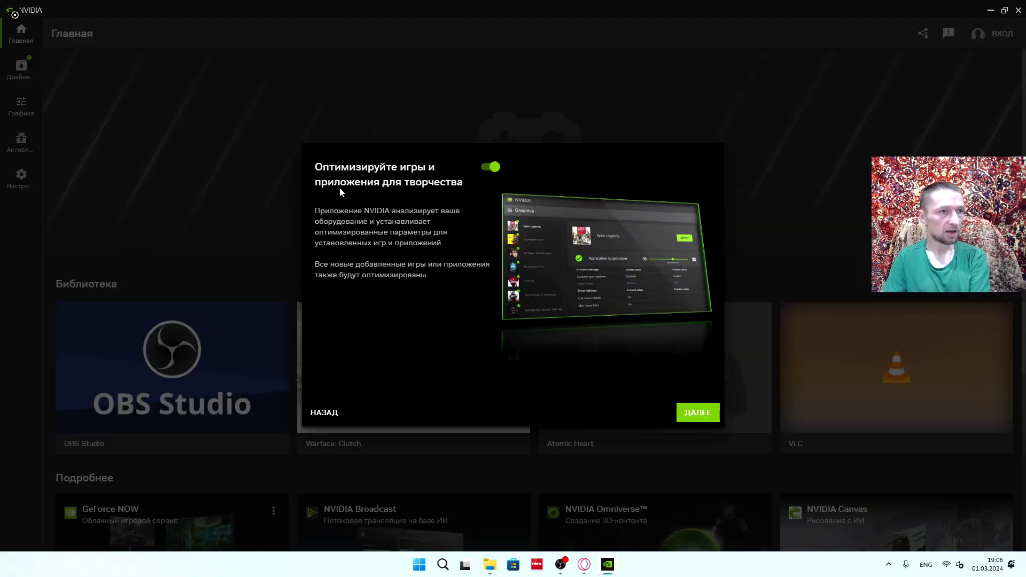
# Step: Finish the initial setup with automatic game optimization and the NVIDIA overlay both enabled
pyautogui.click(701, 413)
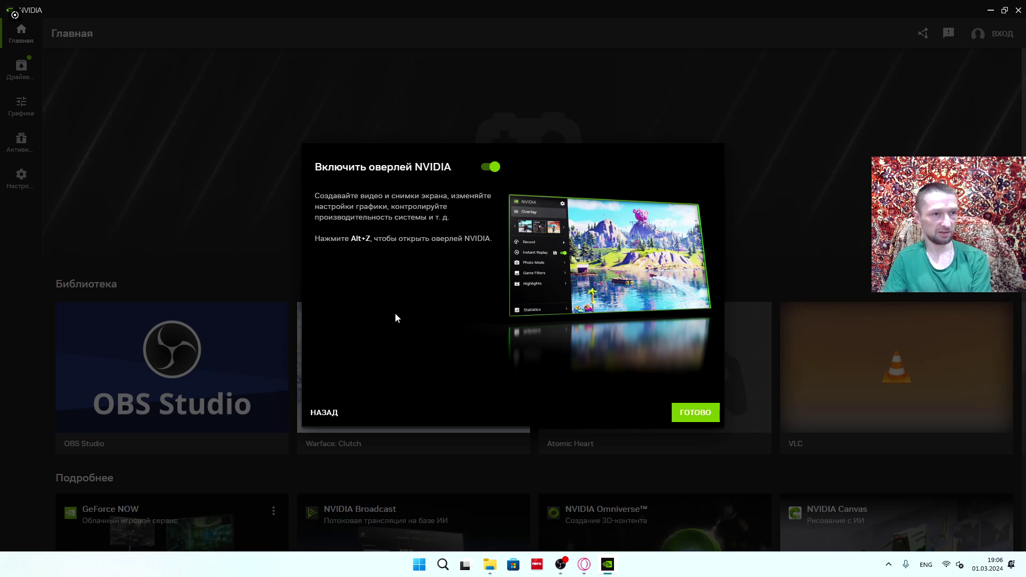
pyautogui.click(695, 412)
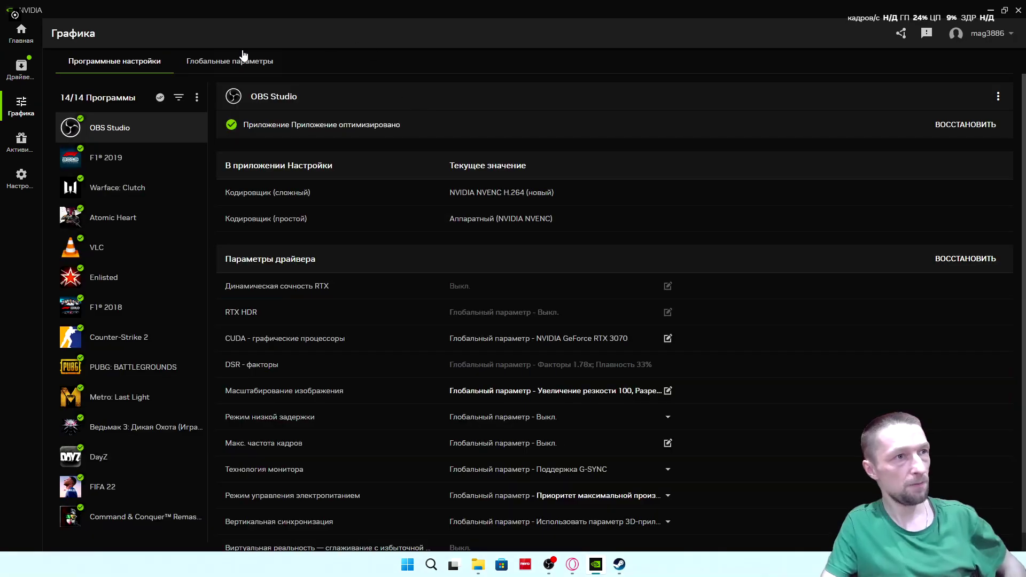
# Step: View the global driver parameters, the program-specific settings for OBS Studio and the coupon activation page
pyautogui.click(235, 64)
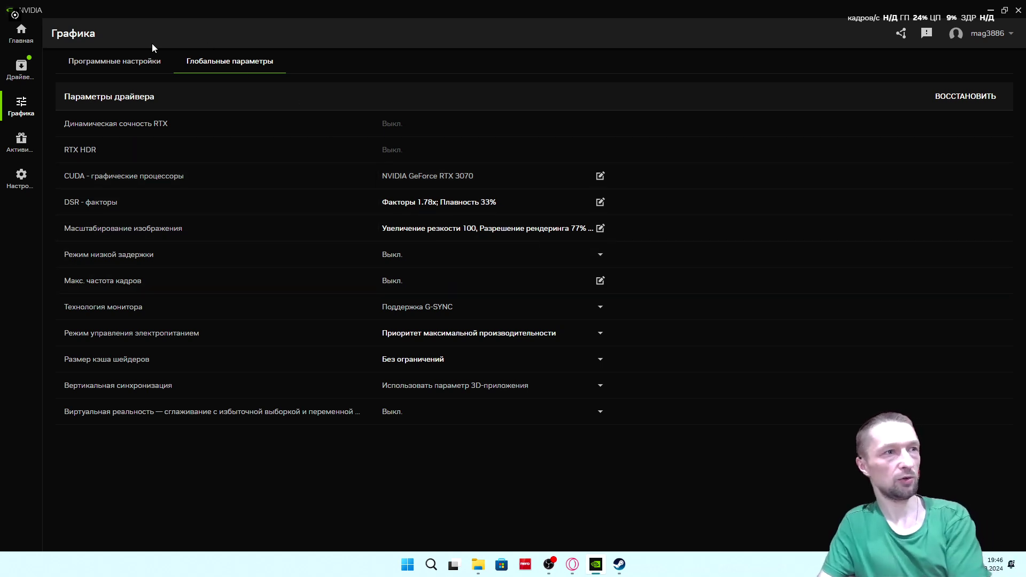
pyautogui.click(129, 63)
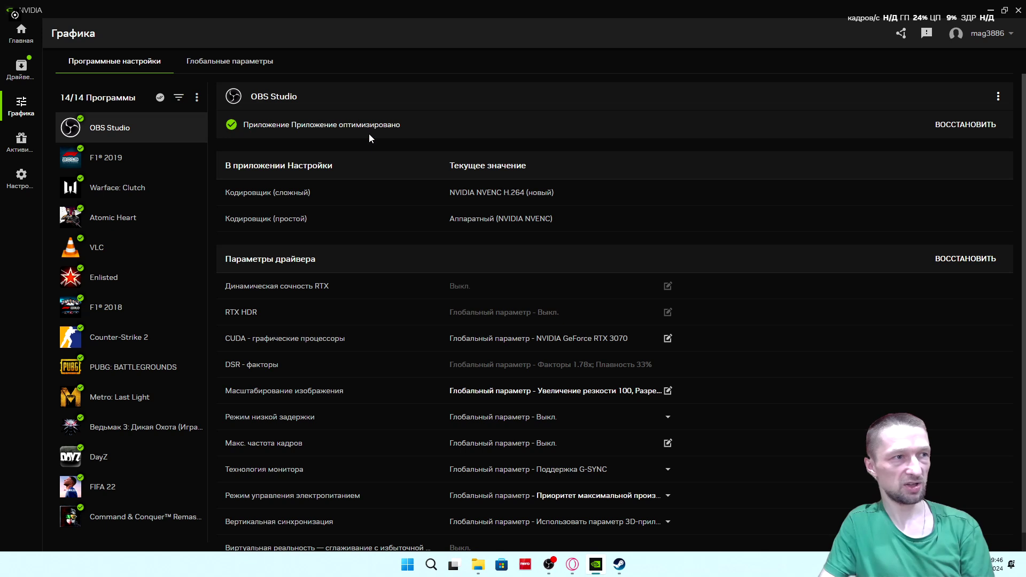
pyautogui.click(22, 141)
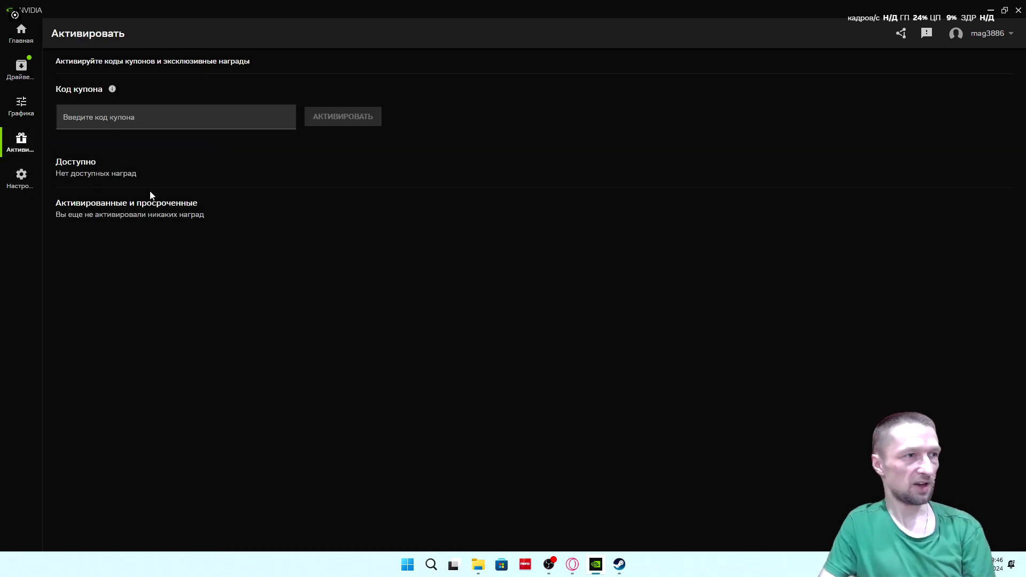
# Step: Examine the app settings, covering the system information and features, the notifications and the program details
pyautogui.click(23, 182)
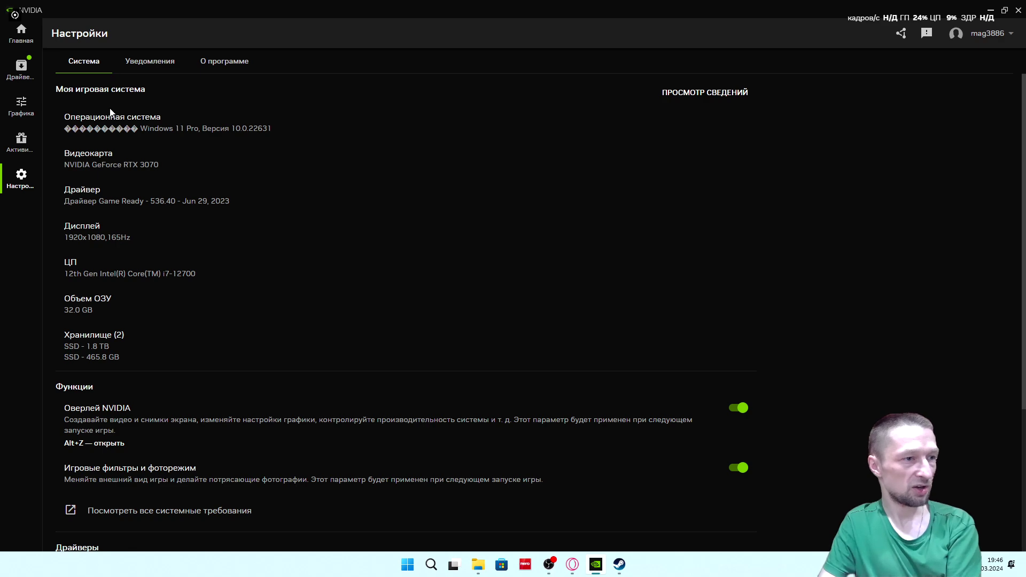
pyautogui.scroll(-3, 182, 173)
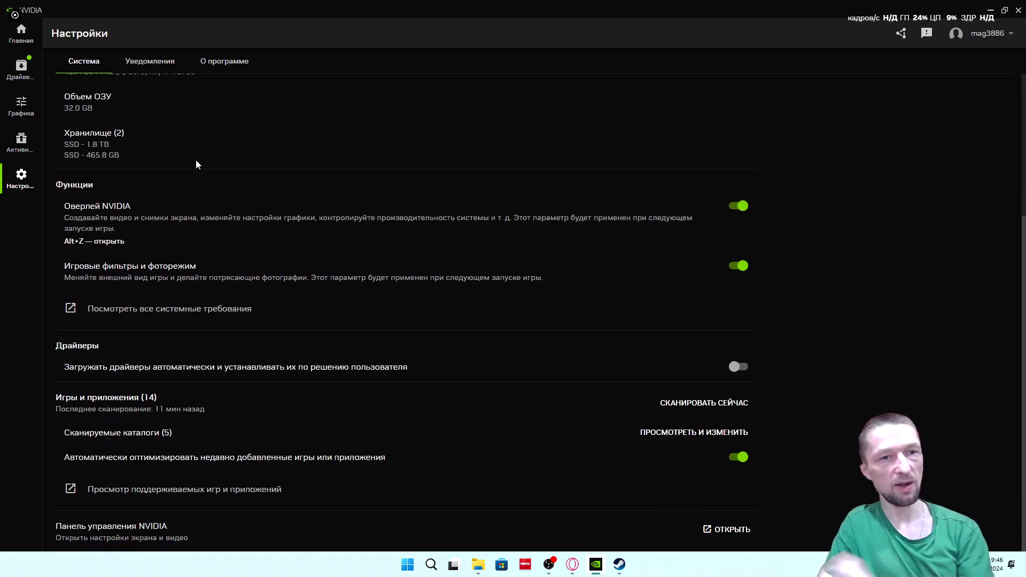
pyautogui.scroll(3, 190, 152)
pyautogui.click(144, 67)
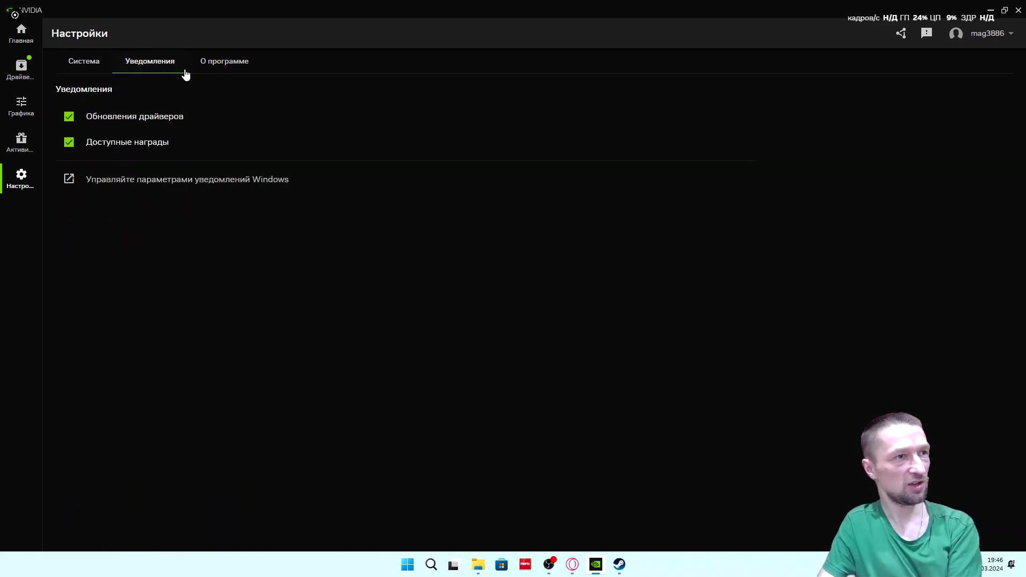
pyautogui.click(212, 69)
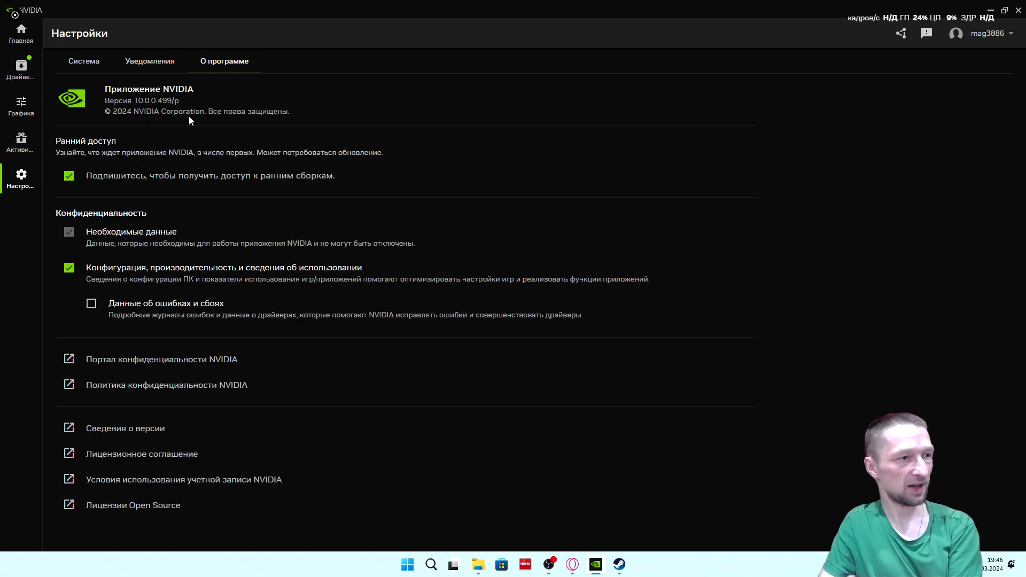
pyautogui.click(98, 59)
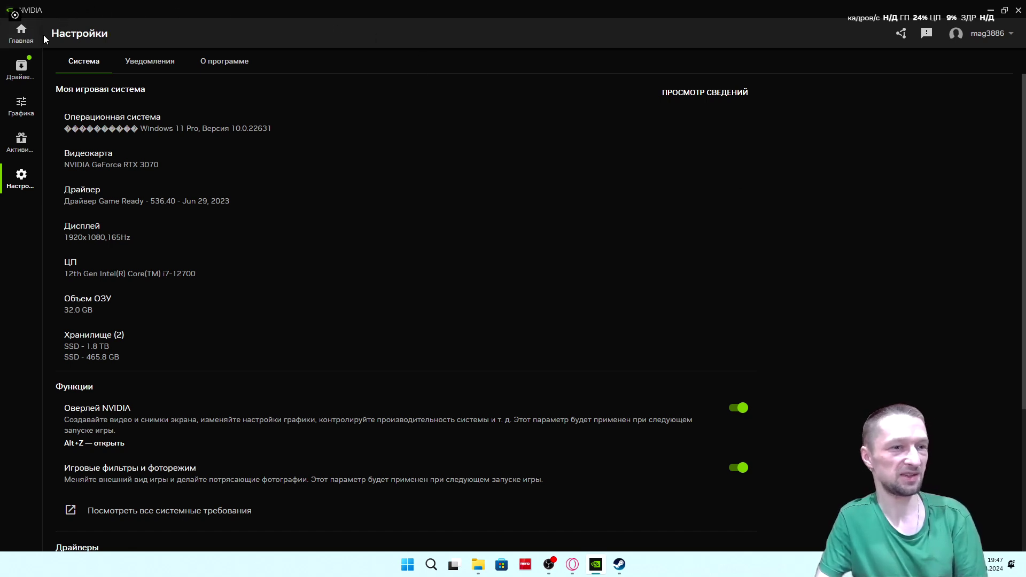
# Step: Examine the program-specific graphics settings for OBS Studio and for F1 2019, including F1 2019's full in-game settings list
pyautogui.click(21, 107)
pyautogui.scroll(-1, 348, 197)
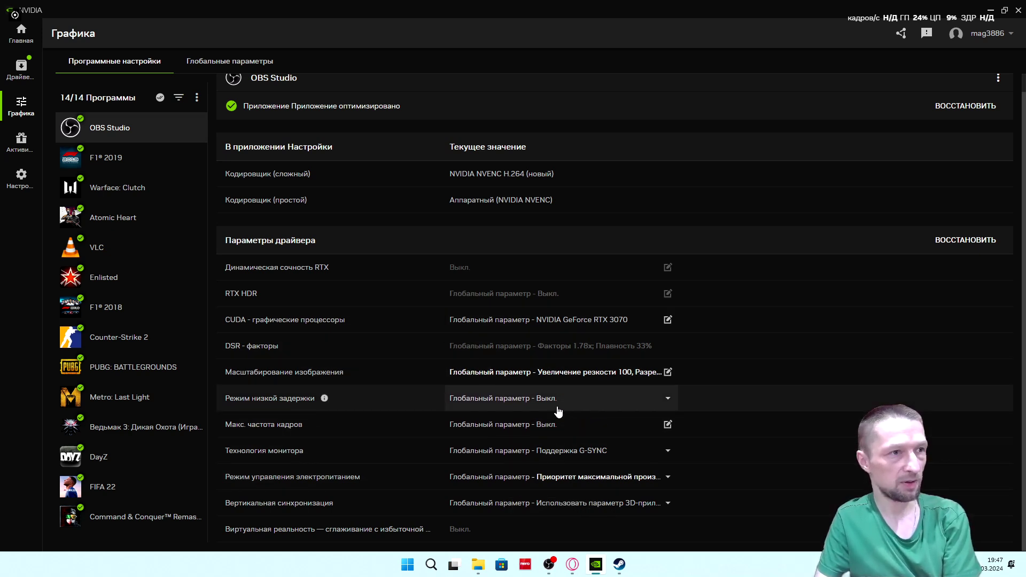
pyautogui.click(115, 158)
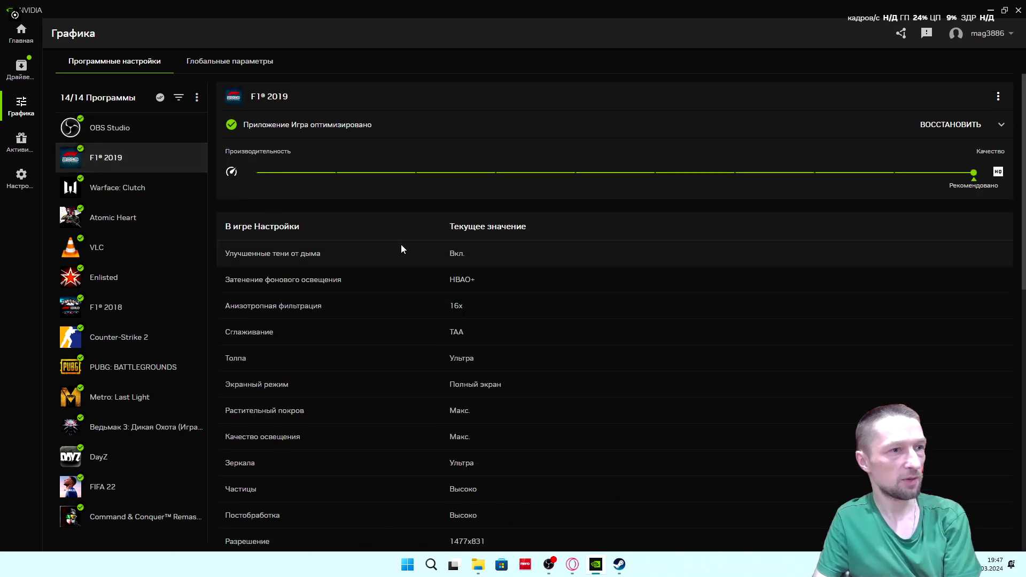
pyautogui.scroll(-4, 470, 262)
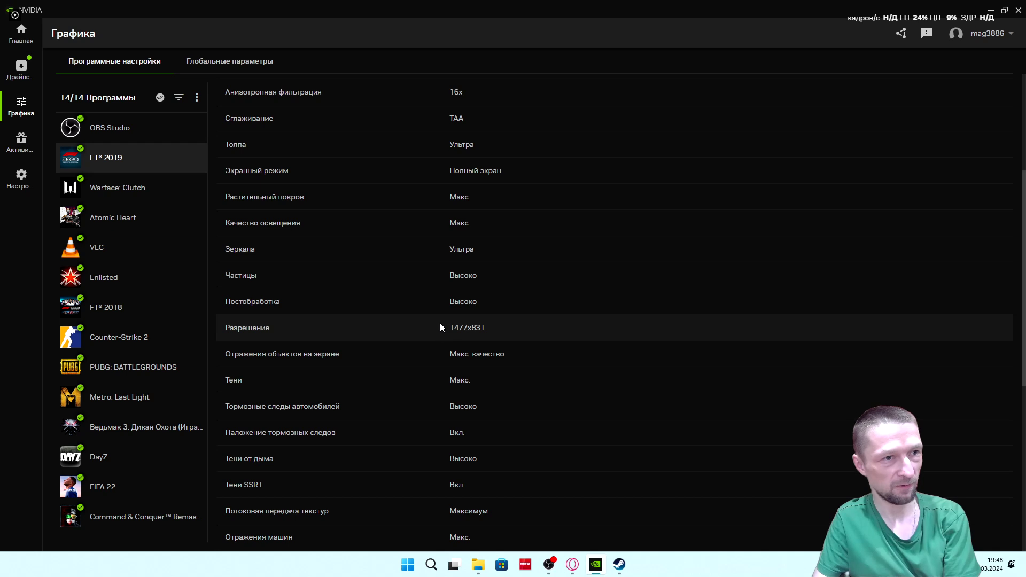
pyautogui.scroll(4, 455, 333)
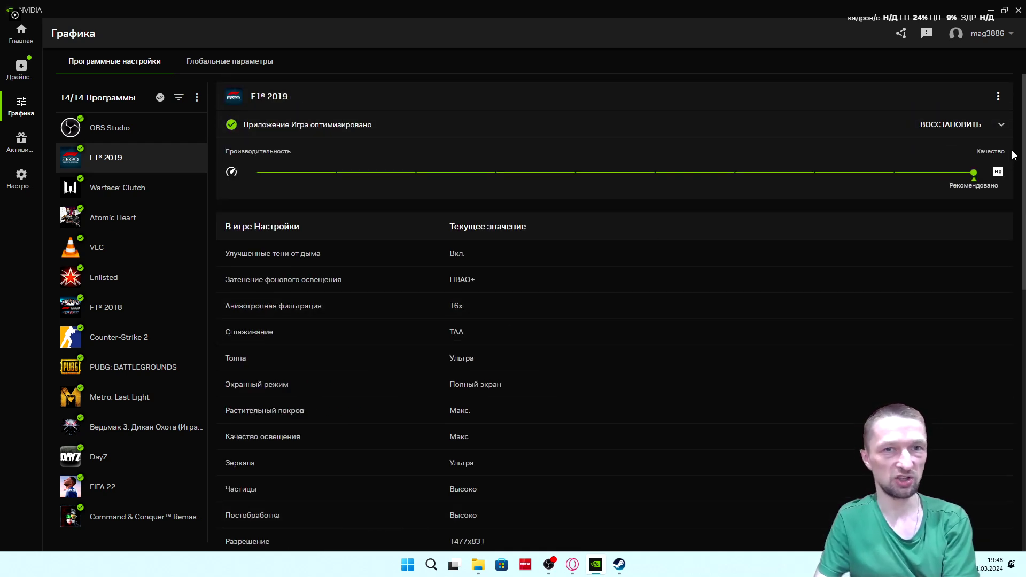
pyautogui.scroll(-5, 449, 327)
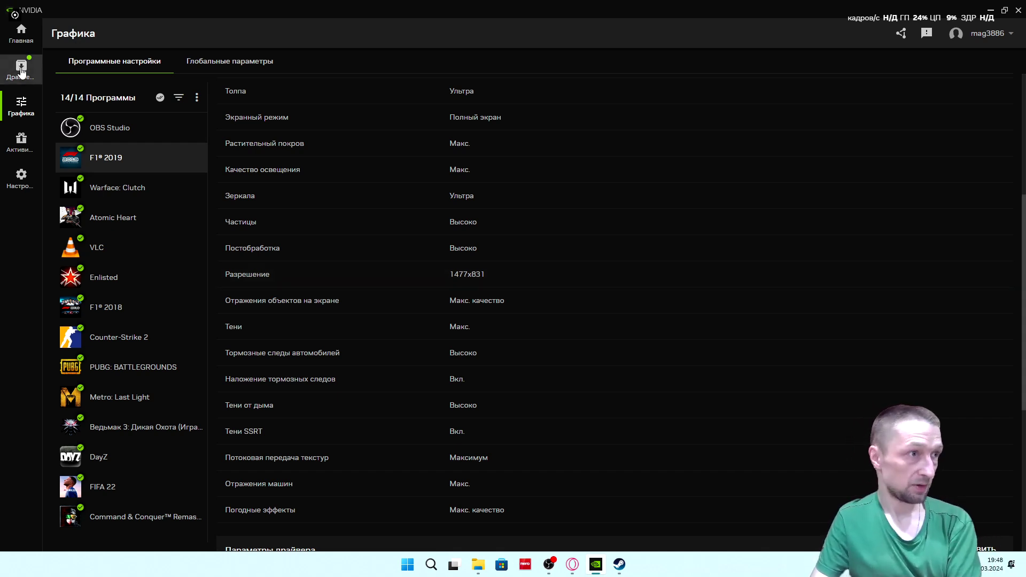
# Step: Return to the home page's additional NVIDIA apps, minimize the window and launch NVIDIA Broadcast from the desktop
pyautogui.click(19, 32)
pyautogui.scroll(-5, 419, 422)
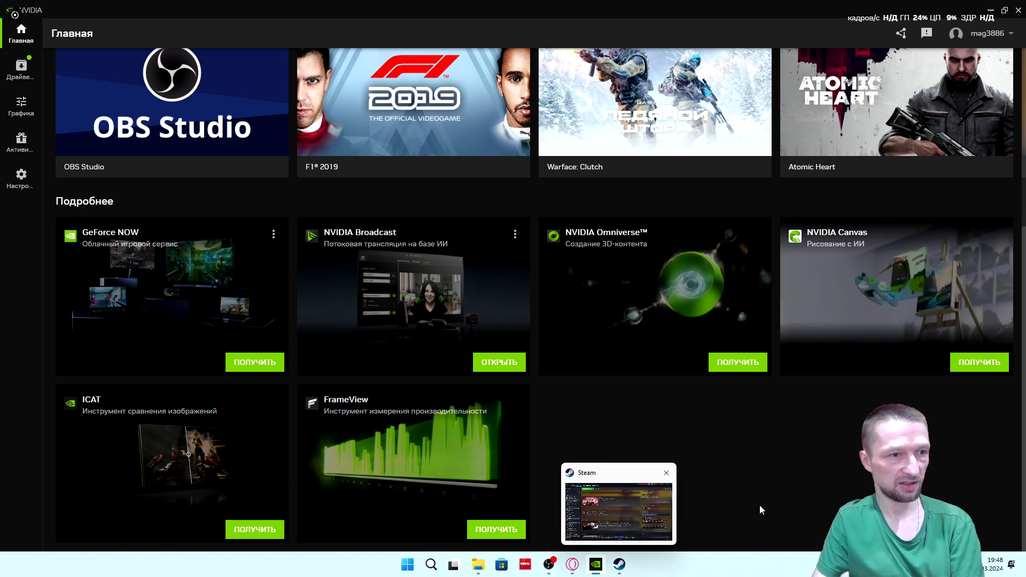
pyautogui.click(992, 11)
pyautogui.doubleClick(17, 165)
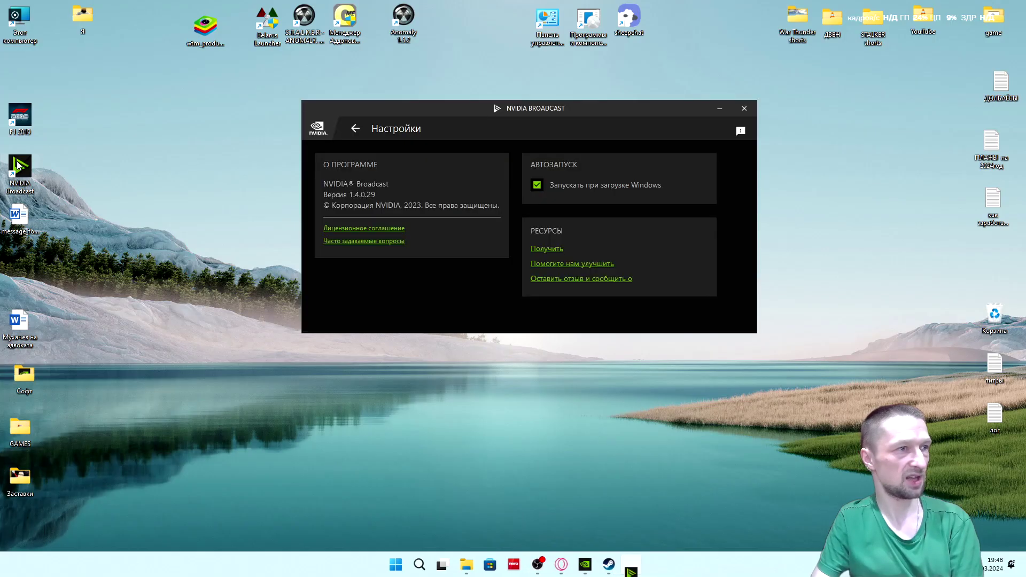
# Step: Examine NVIDIA Broadcast's microphone settings and the list of available camera effects, keeping background removal selected, and shift the window slightly aside
pyautogui.click(463, 135)
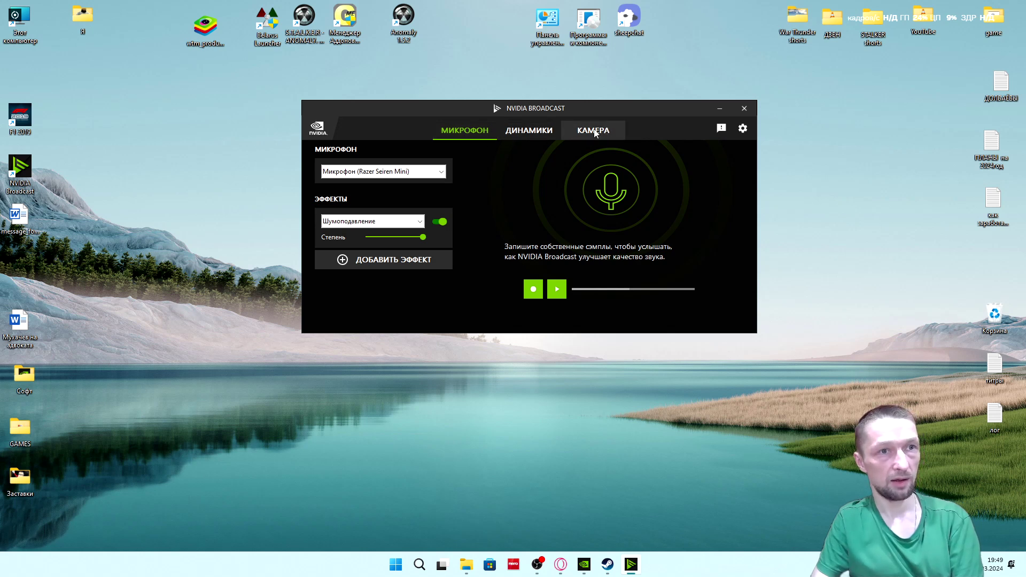
pyautogui.click(571, 138)
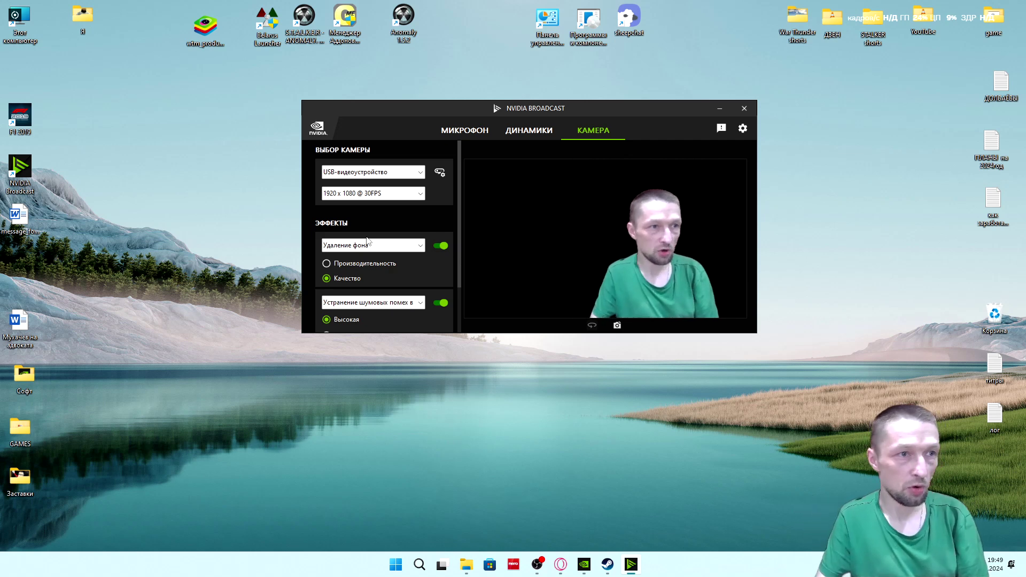
pyautogui.click(422, 246)
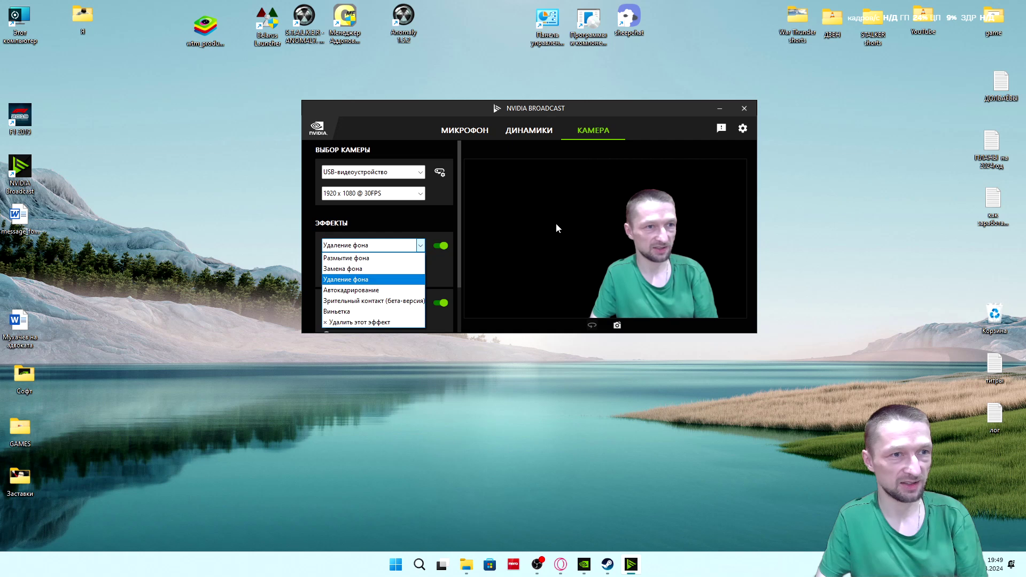
pyautogui.click(376, 117)
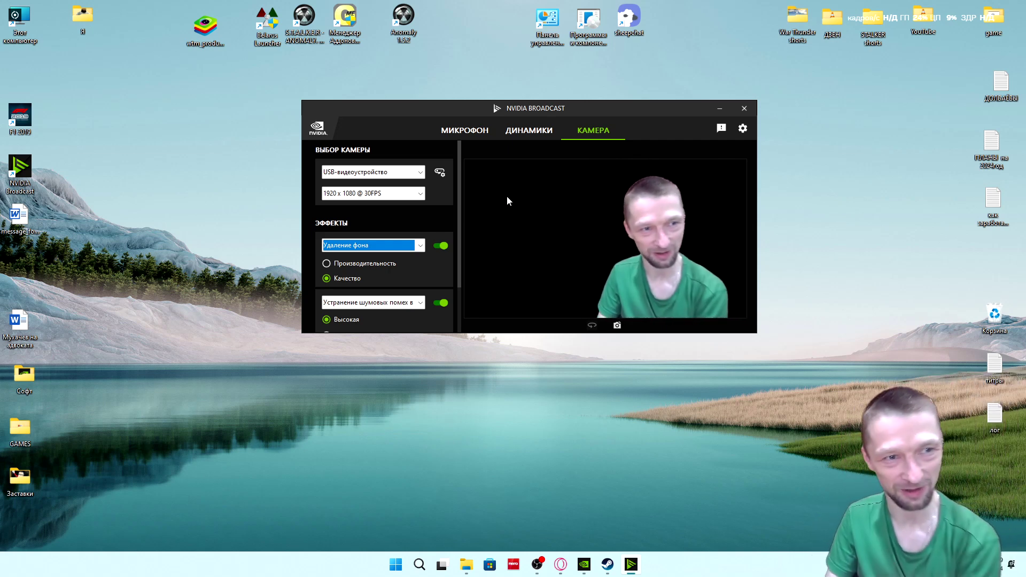
pyautogui.moveTo(637, 109); pyautogui.dragTo(601, 109)
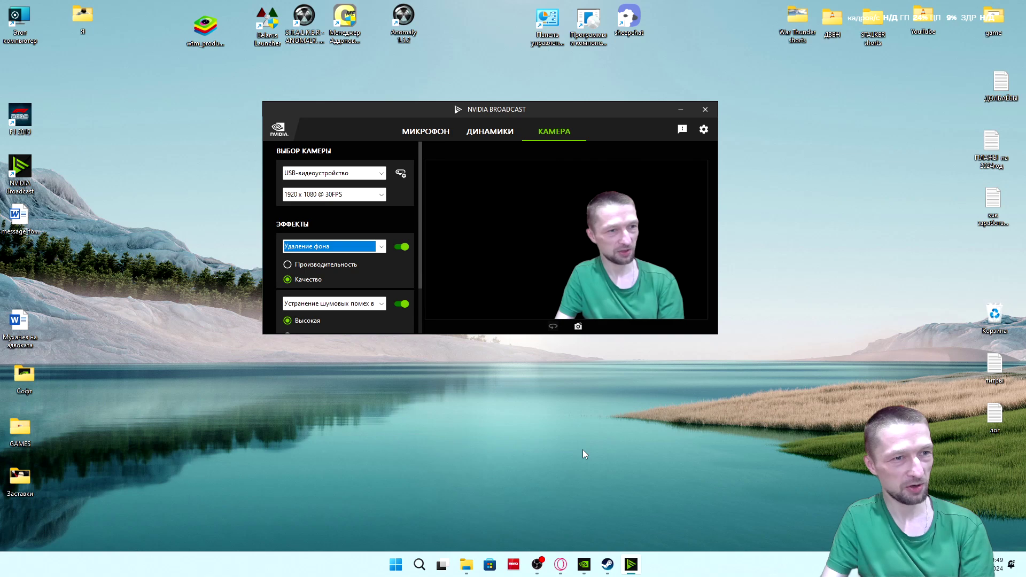
pyautogui.moveTo(539, 564)
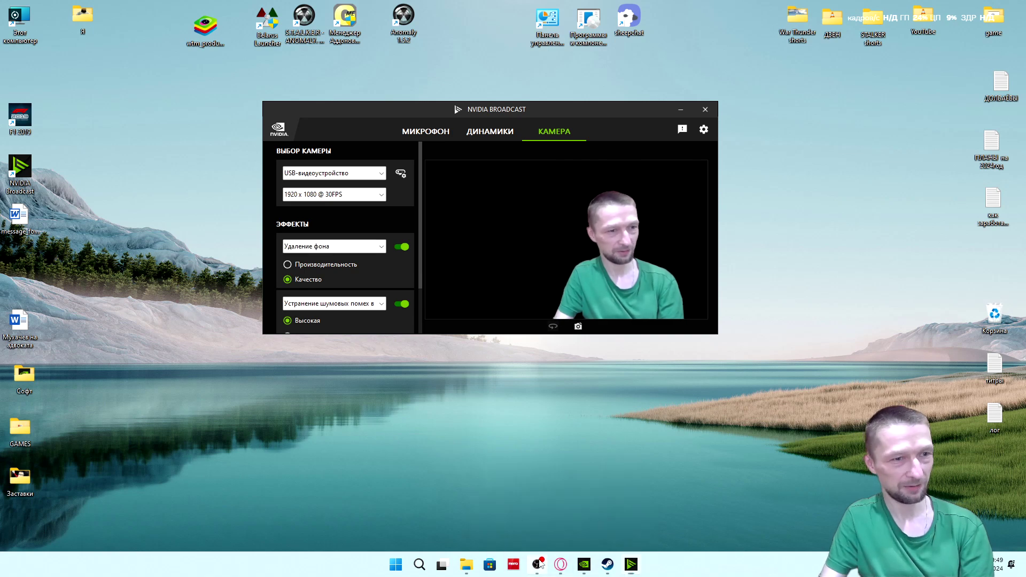